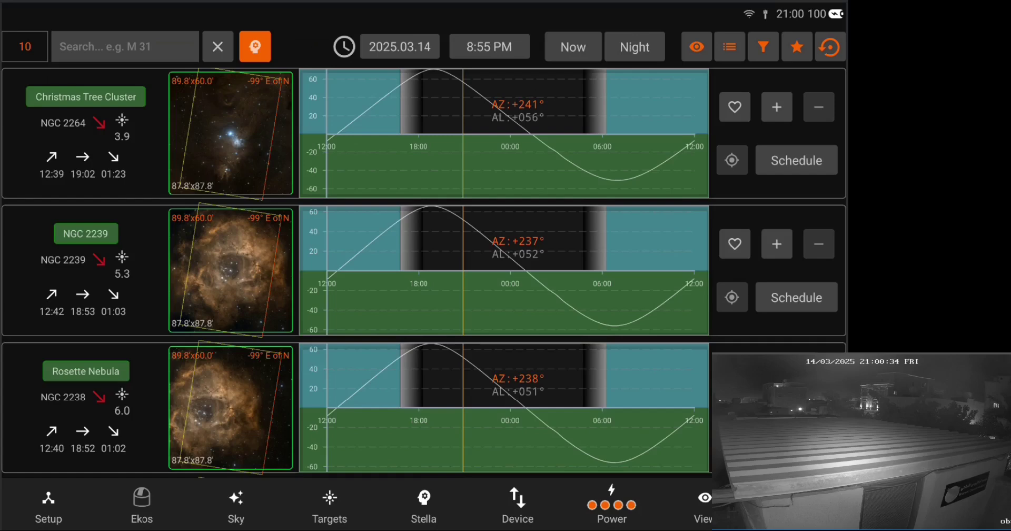
{"action": "left_click", "coordinate": [255, 47]}
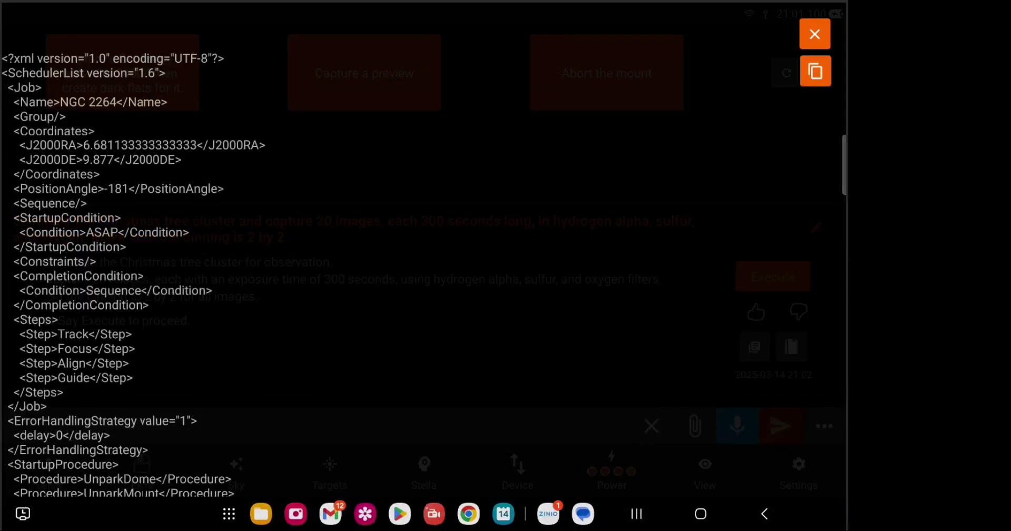
Review the scheduler XML down to its shutdown parking steps, then close the file viewer
{"action": "scroll", "coordinate": [132, 263], "scroll_direction": "down", "scroll_amount": 2}
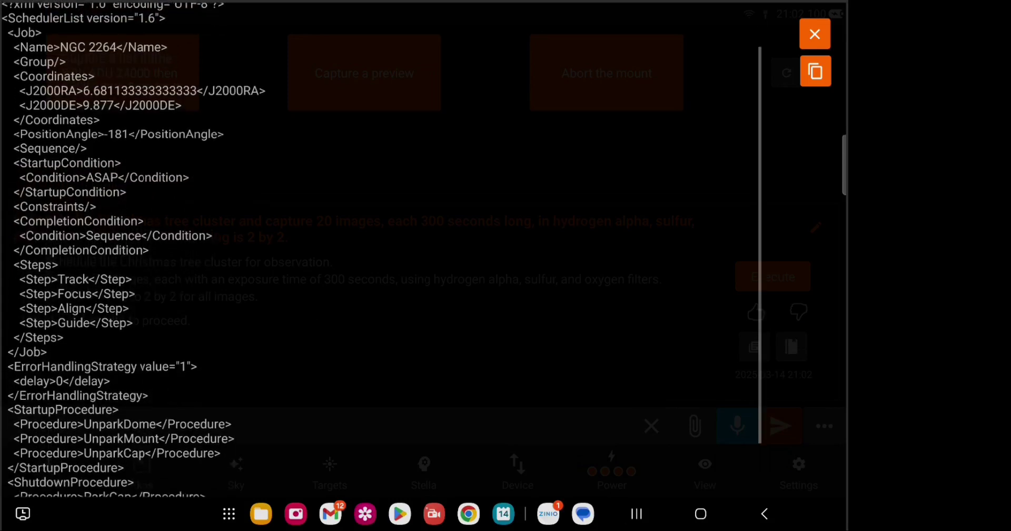
{"action": "scroll", "coordinate": [131, 263], "scroll_direction": "down", "scroll_amount": 2}
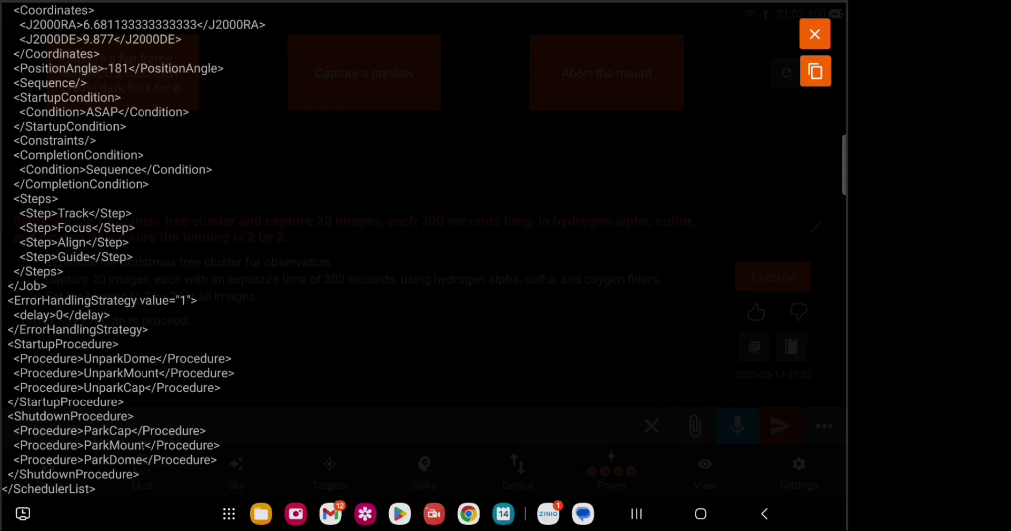
{"action": "left_click", "coordinate": [815, 34]}
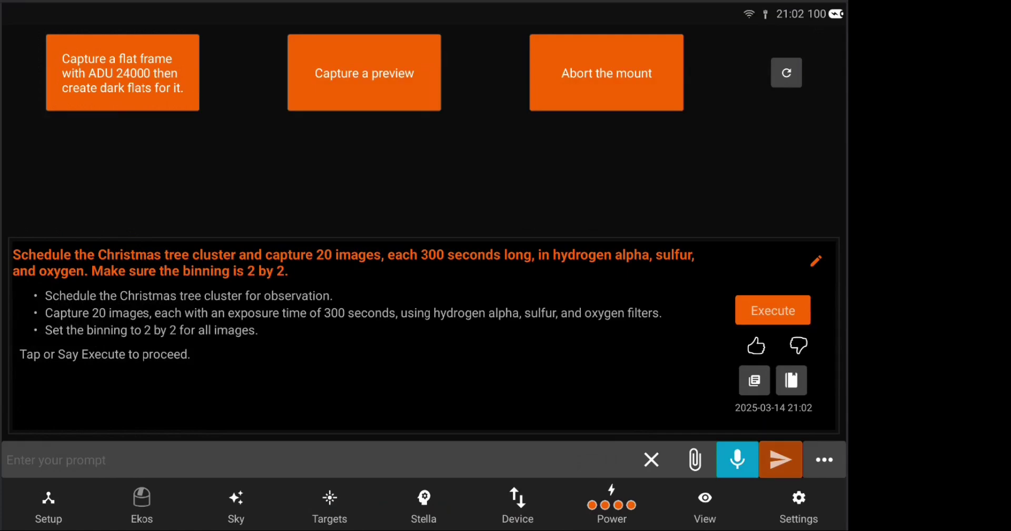
{"action": "left_click", "coordinate": [754, 380]}
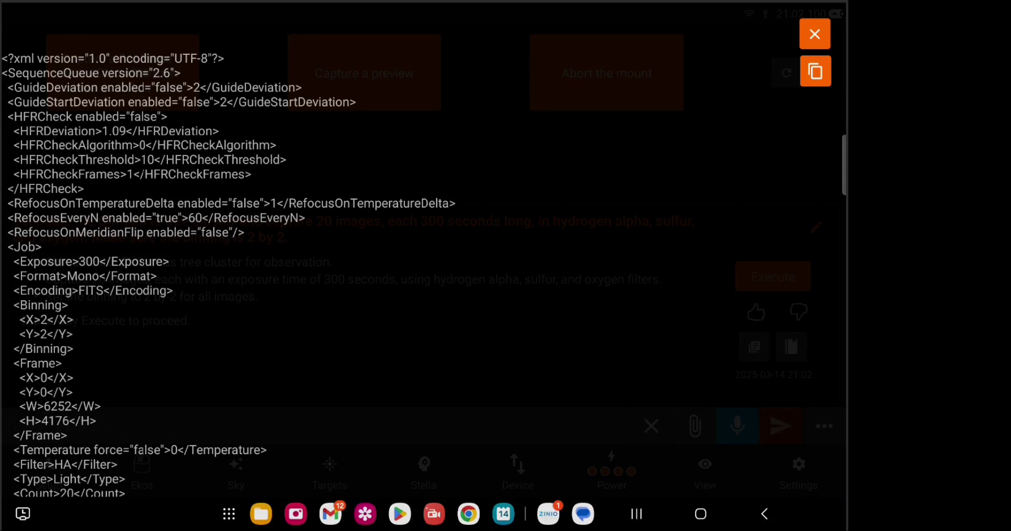
{"action": "scroll", "coordinate": [369, 263], "scroll_direction": "down", "scroll_amount": 2}
{"action": "scroll", "coordinate": [369, 264], "scroll_direction": "down", "scroll_amount": 1}
{"action": "scroll", "coordinate": [370, 263], "scroll_direction": "down", "scroll_amount": 2}
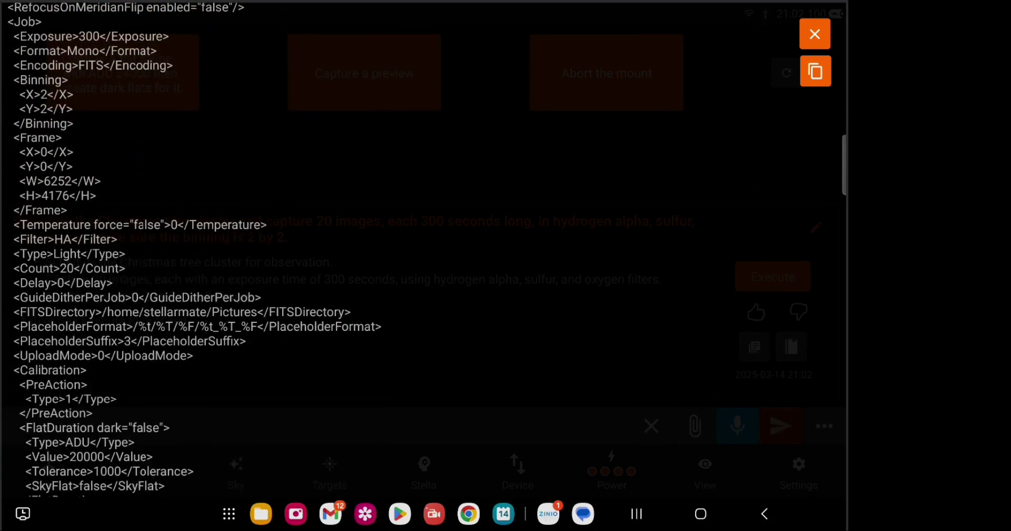
{"action": "scroll", "coordinate": [370, 263], "scroll_direction": "down", "scroll_amount": 3}
{"action": "scroll", "coordinate": [370, 263], "scroll_direction": "down", "scroll_amount": 3}
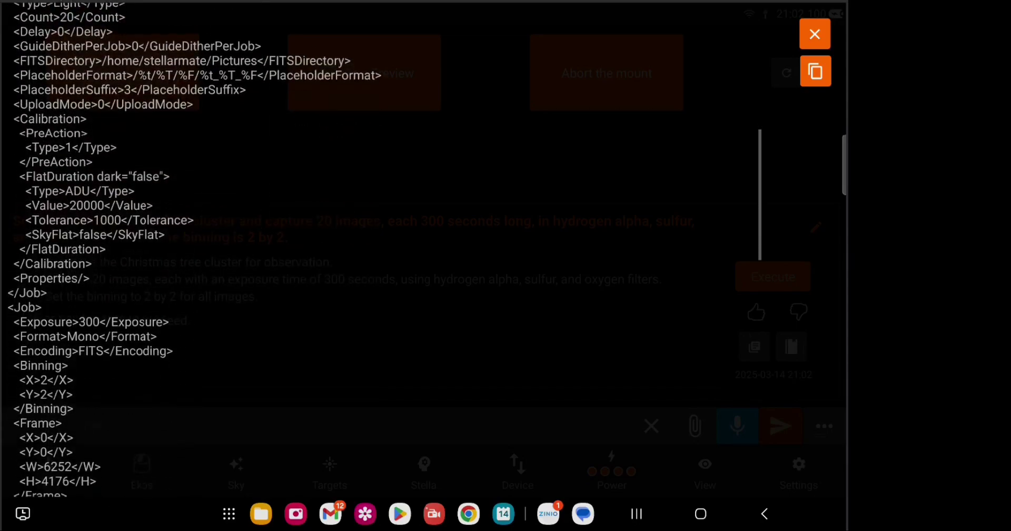
{"action": "scroll", "coordinate": [369, 263], "scroll_direction": "down", "scroll_amount": 2}
{"action": "scroll", "coordinate": [370, 262], "scroll_direction": "down", "scroll_amount": 5}
{"action": "scroll", "coordinate": [369, 264], "scroll_direction": "down", "scroll_amount": 3}
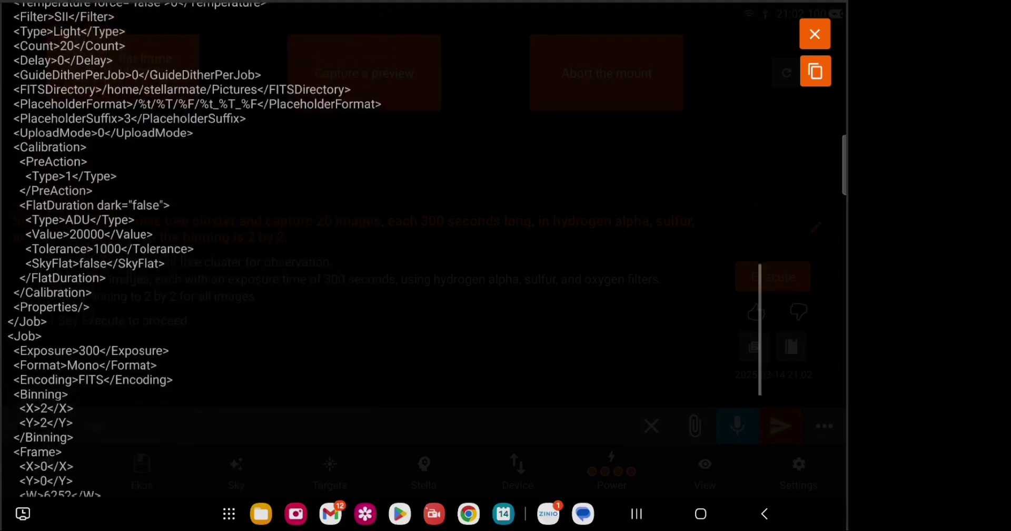
{"action": "scroll", "coordinate": [369, 263], "scroll_direction": "down", "scroll_amount": 8}
{"action": "left_click", "coordinate": [814, 33]}
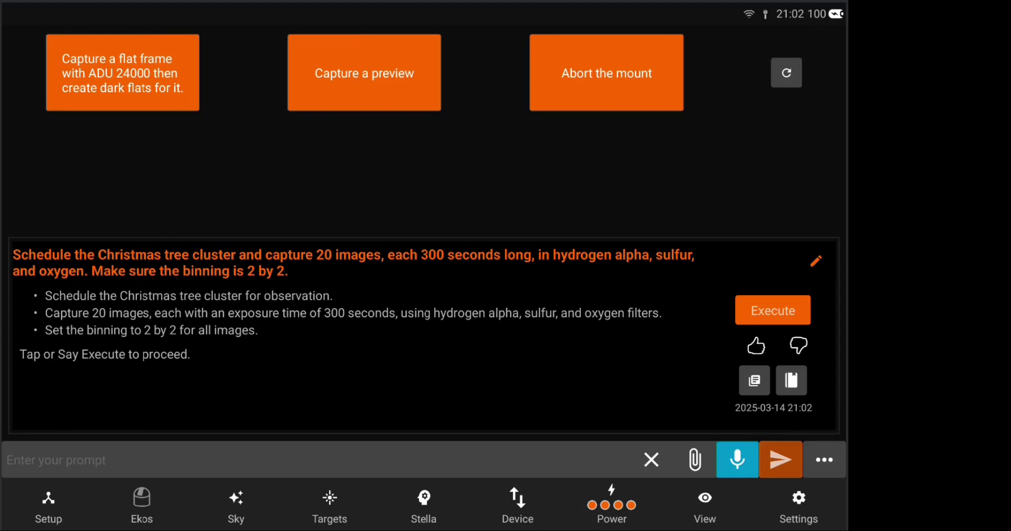
Execute Stella's Christmas Tree Cluster plan to send the job to Ekos
{"action": "left_click", "coordinate": [773, 310]}
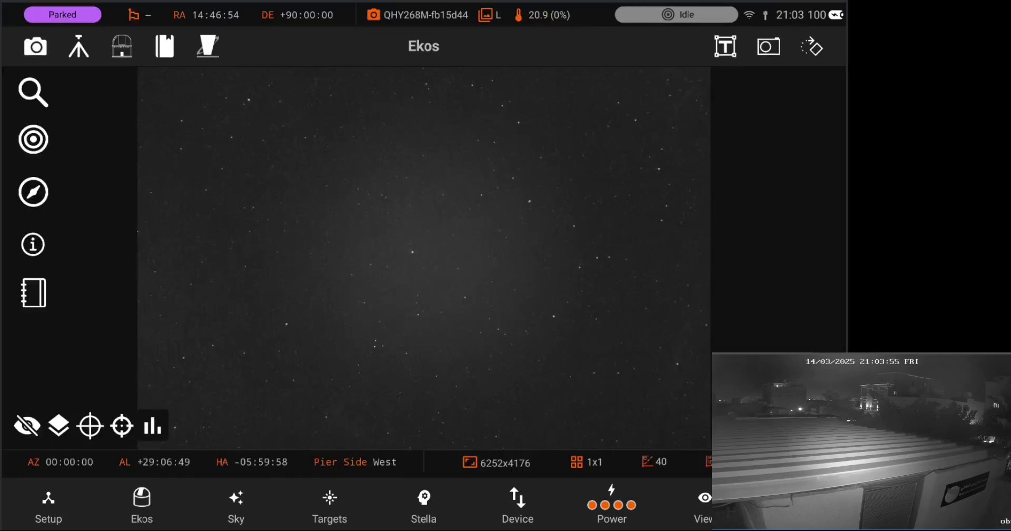
Open the Observatory panel to check the dome, light box and cap status
{"action": "left_click", "coordinate": [122, 47]}
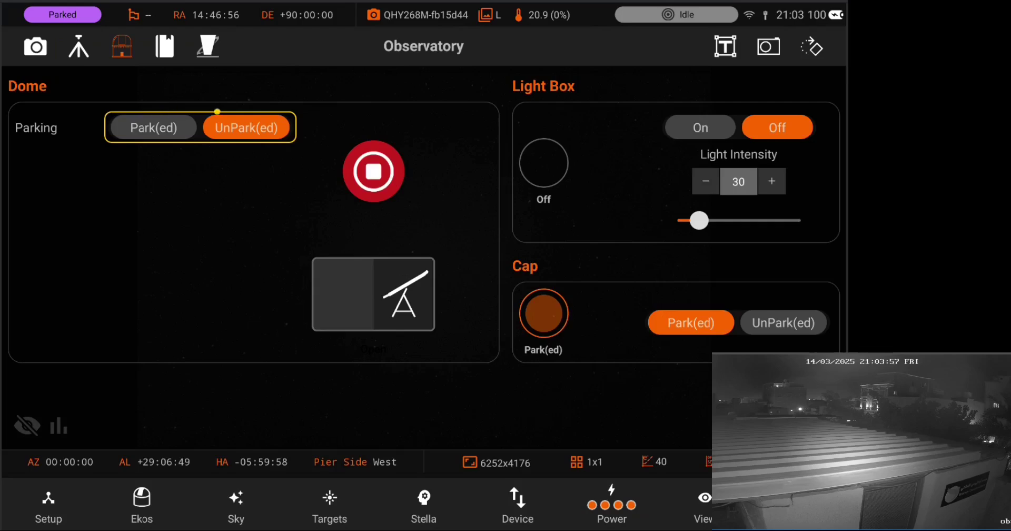